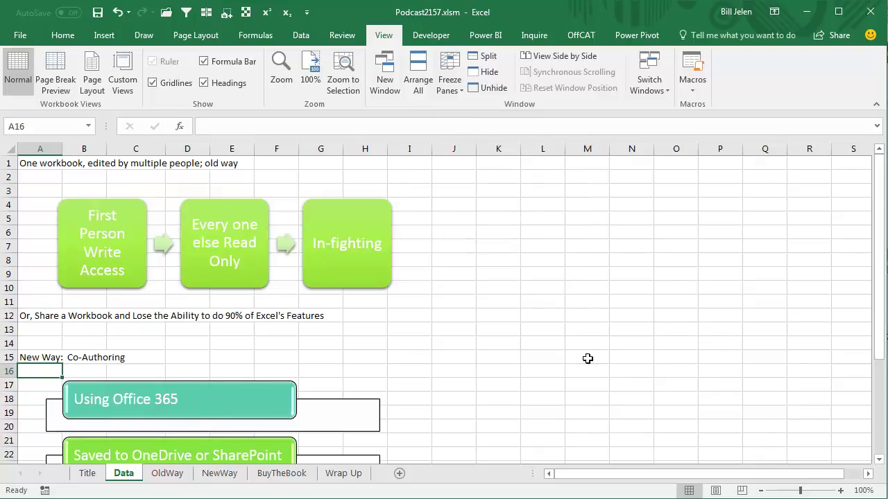
# Switch to the ReportFor2018Jan.xlsm workbook, select cell H4, and watch the co-author's cell marker.
pyautogui.scroll(-3, 587, 359)
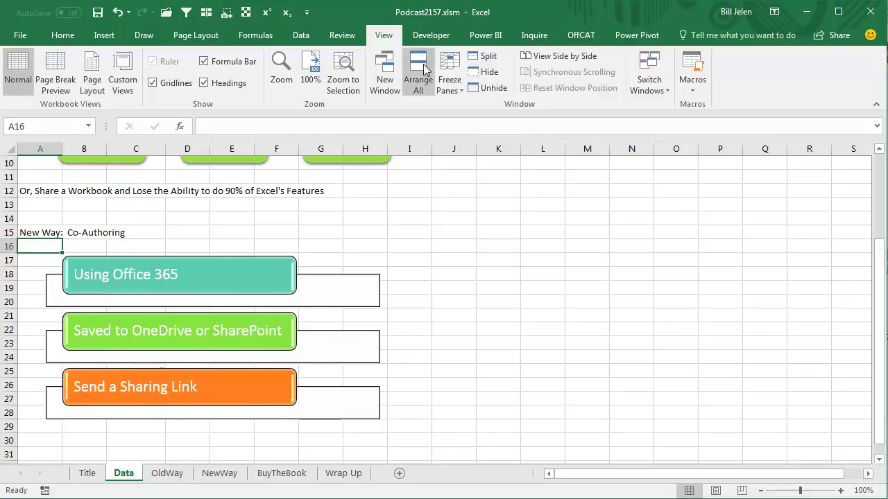
pyautogui.click(662, 90)
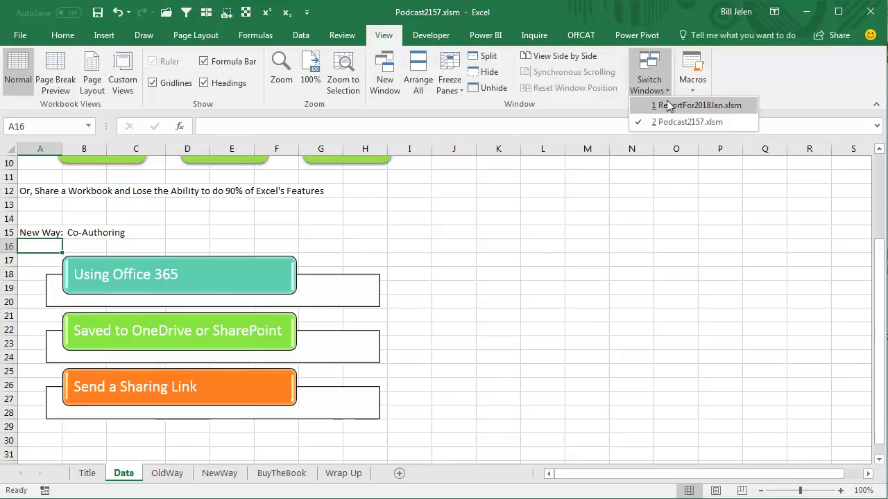
pyautogui.click(669, 105)
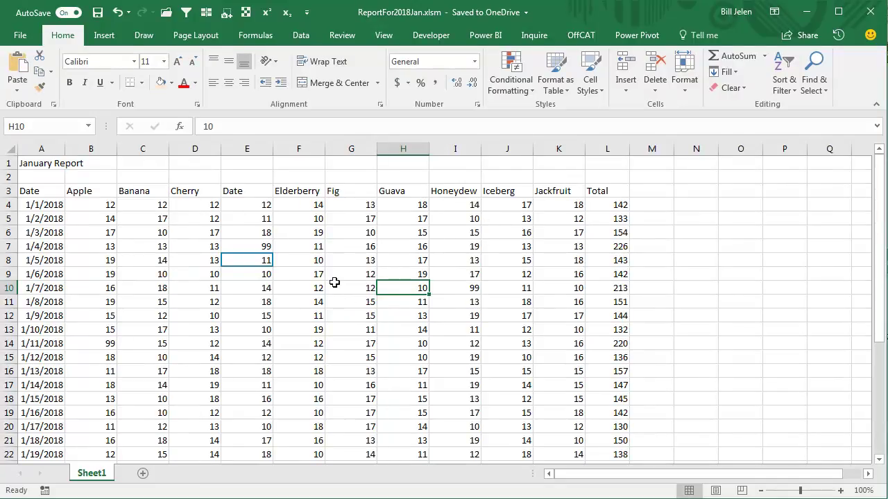
pyautogui.click(402, 208)
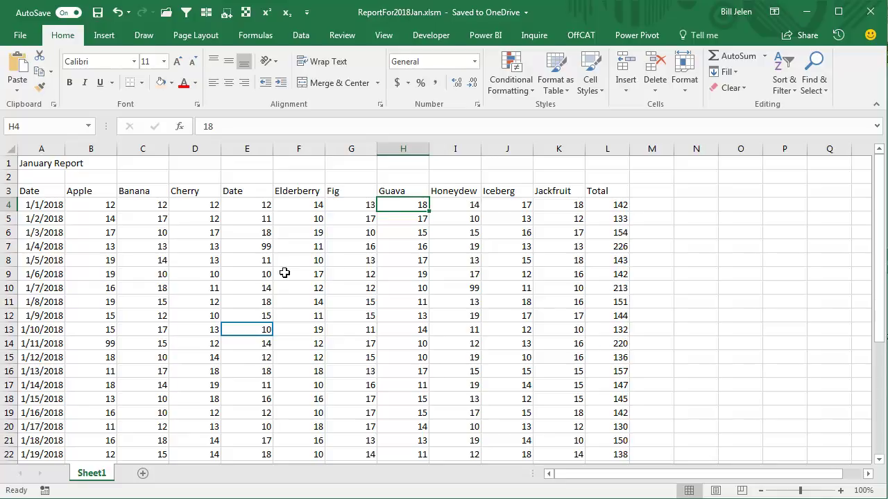
pyautogui.moveTo(258, 329)
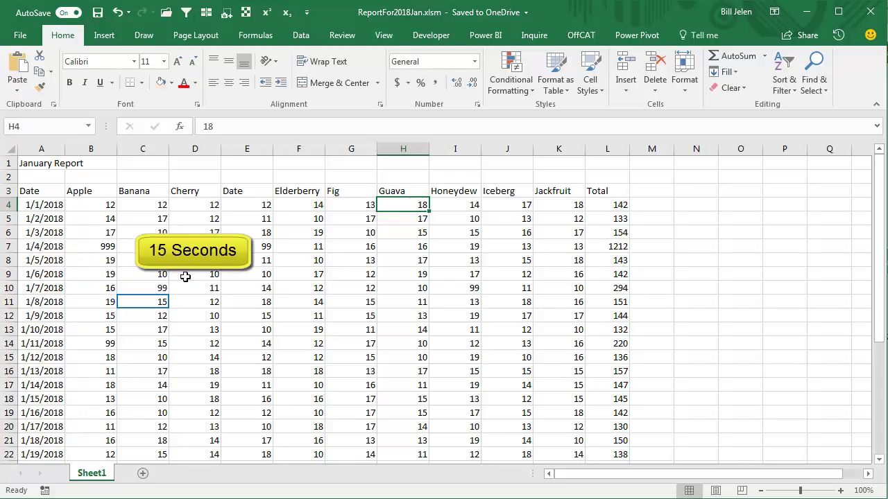
# Create an edit sharing link for the ReportFor2018Jan workbook and copy it.
pyautogui.click(804, 35)
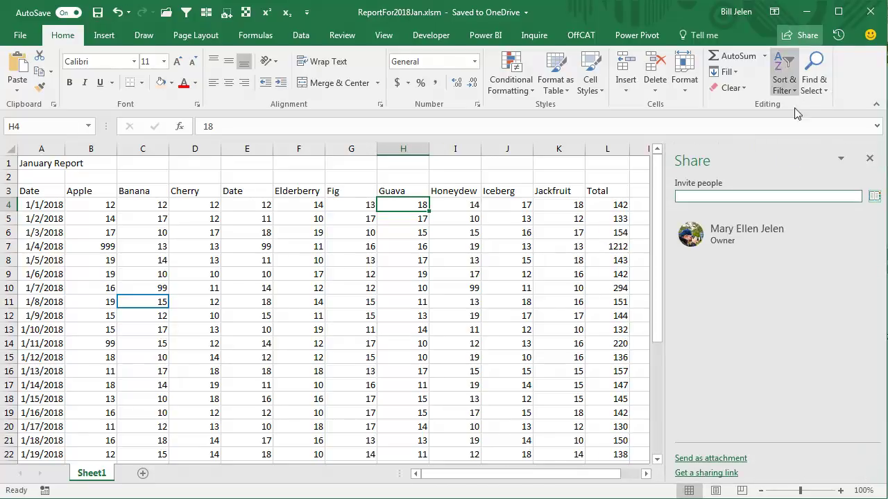
pyautogui.click(839, 197)
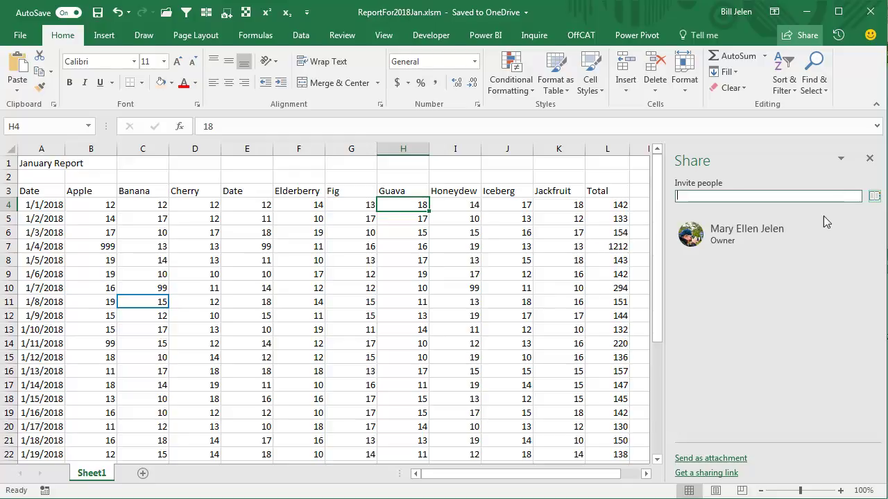
pyautogui.click(707, 473)
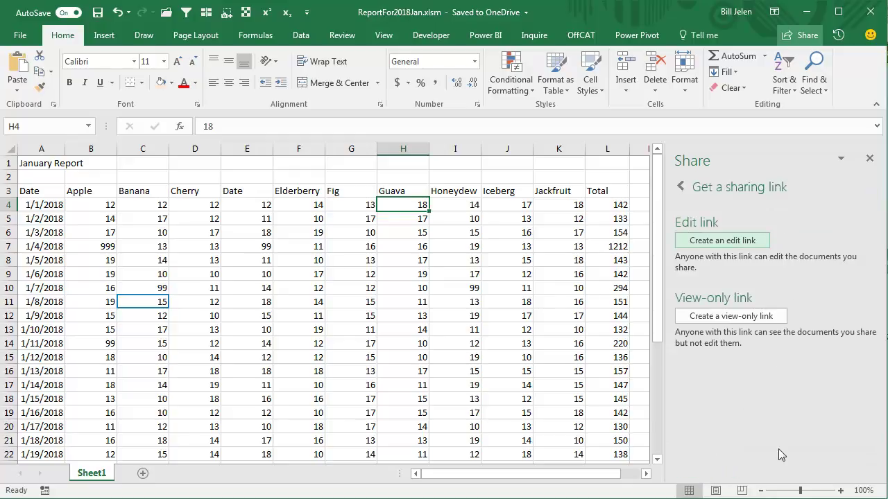
pyautogui.click(720, 241)
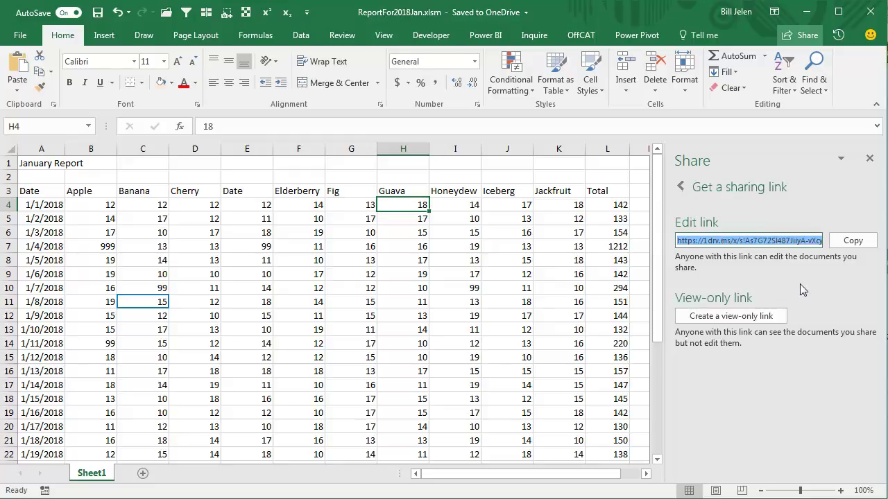
pyautogui.click(853, 240)
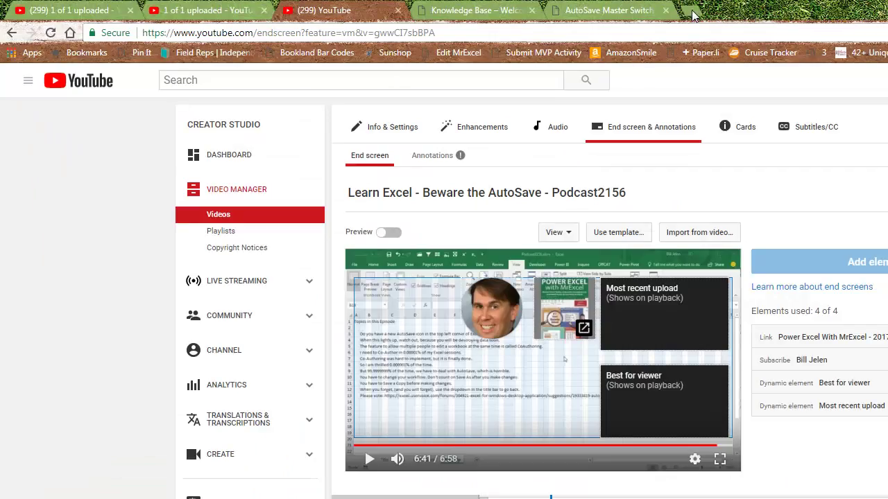
# Open the copied sharing link in a new Chrome tab and start editing the workbook in Excel Online.
pyautogui.click(692, 12)
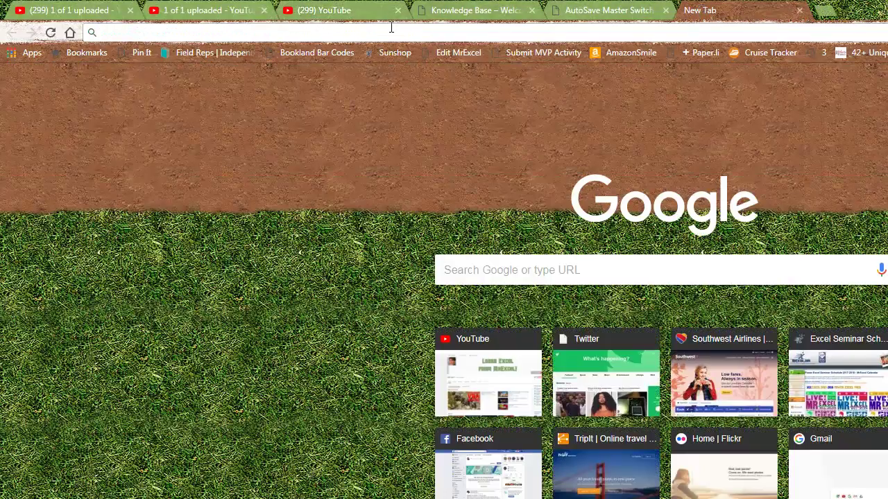
pyautogui.hotkey('ctrl', 'v')
pyautogui.press('Return')
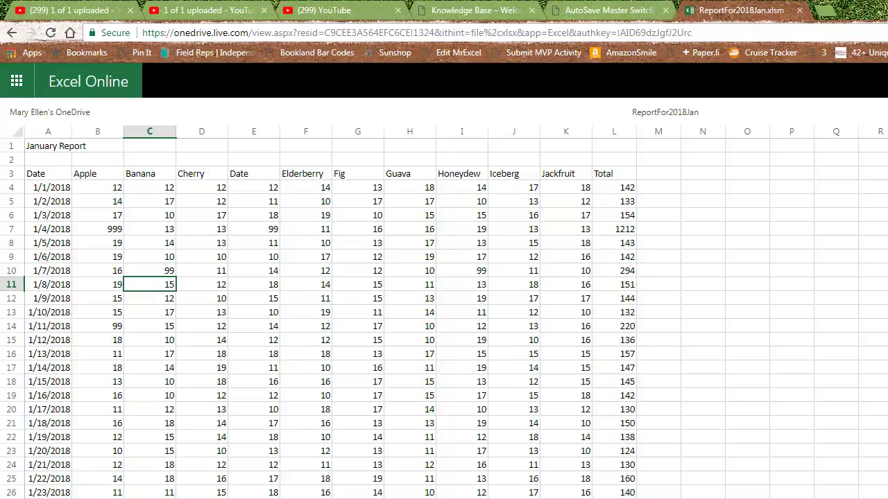
pyautogui.press('super+Down')
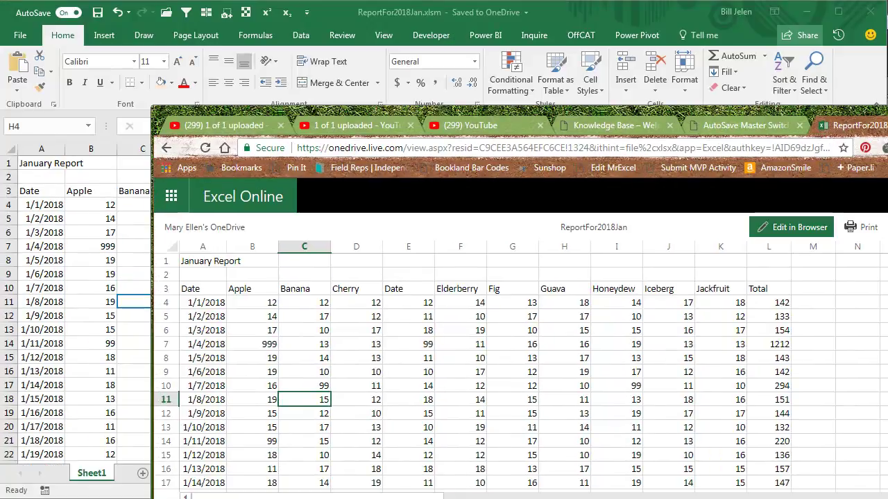
pyautogui.doubleClick(742, 115)
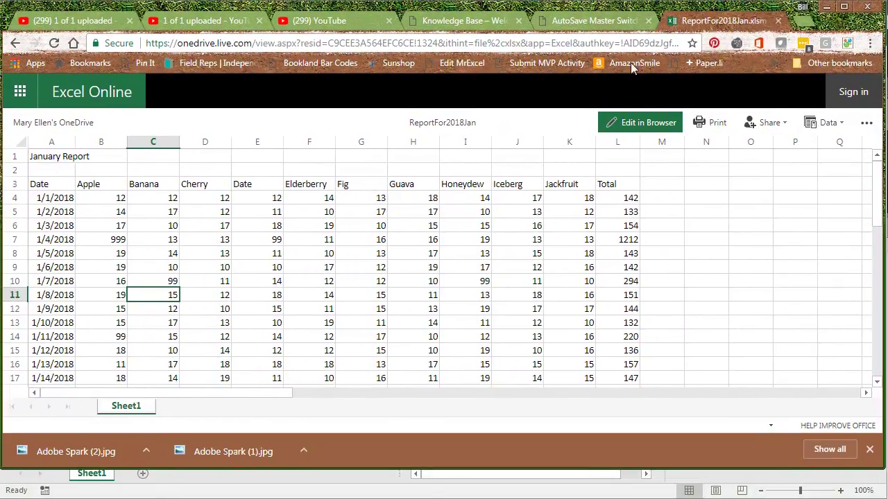
pyautogui.click(646, 127)
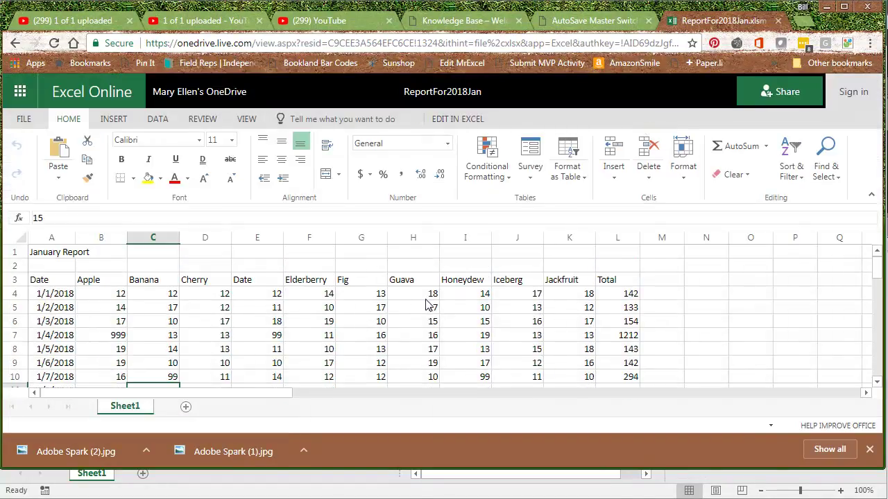
# Set cell E4, the Date column's 1/1/2018 value, to 999 in the online workbook.
pyautogui.click(276, 297)
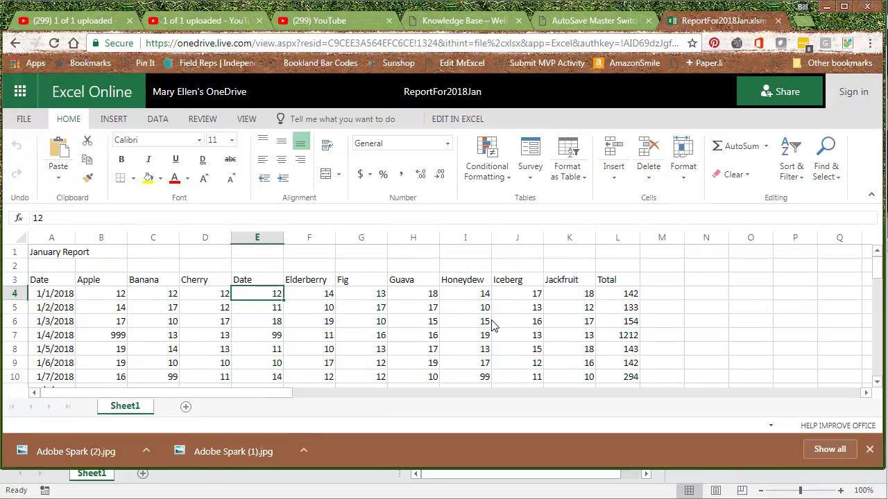
pyautogui.write('999')
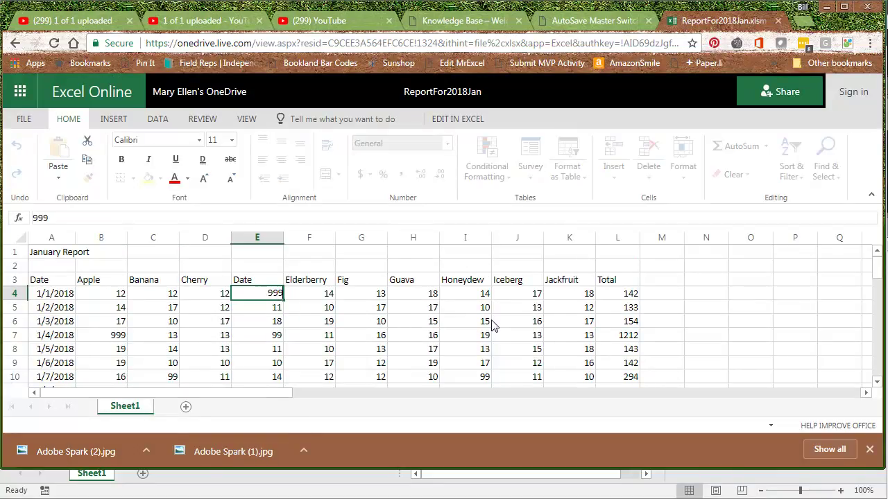
pyautogui.press('Return')
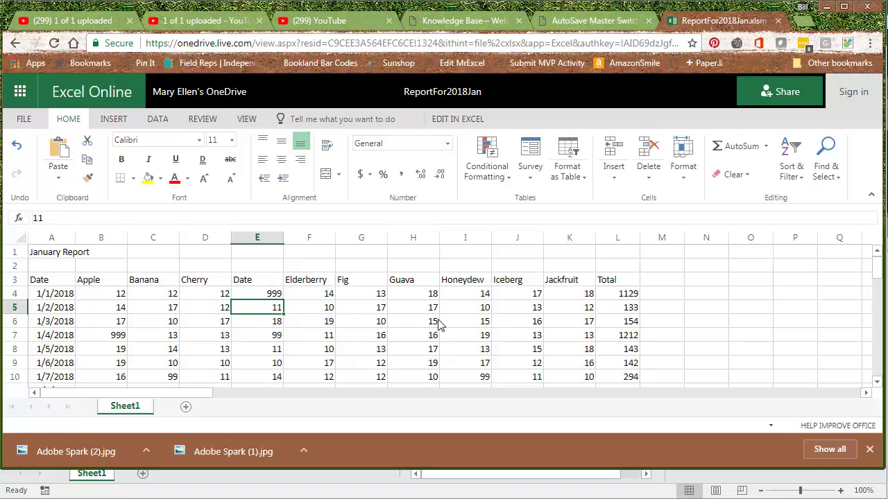
pyautogui.scroll(-7, 441, 325)
pyautogui.scroll(7, 438, 324)
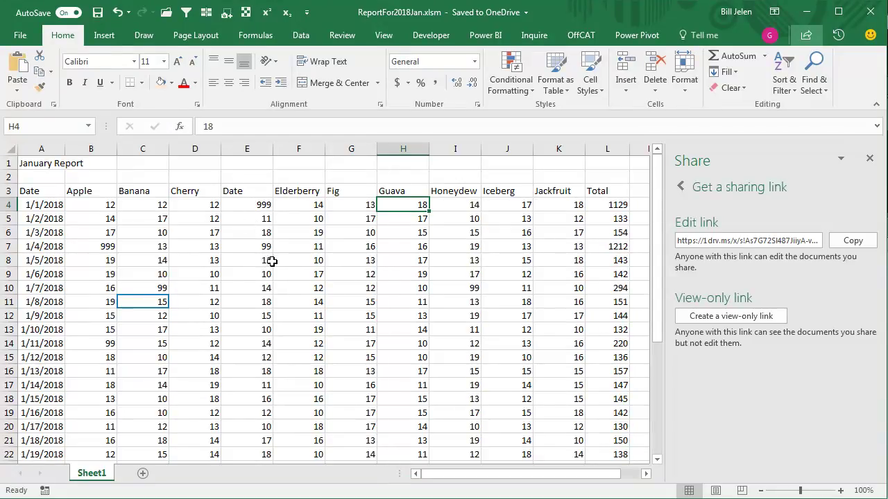
# In desktop Excel, dismiss the sharing options and set cell E9 to 888 while a co-author is working there.
pyautogui.click(870, 161)
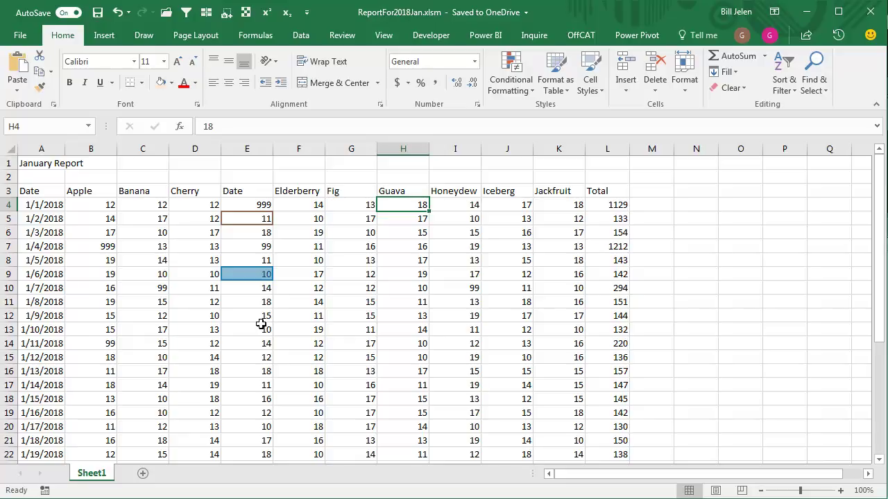
pyautogui.click(250, 274)
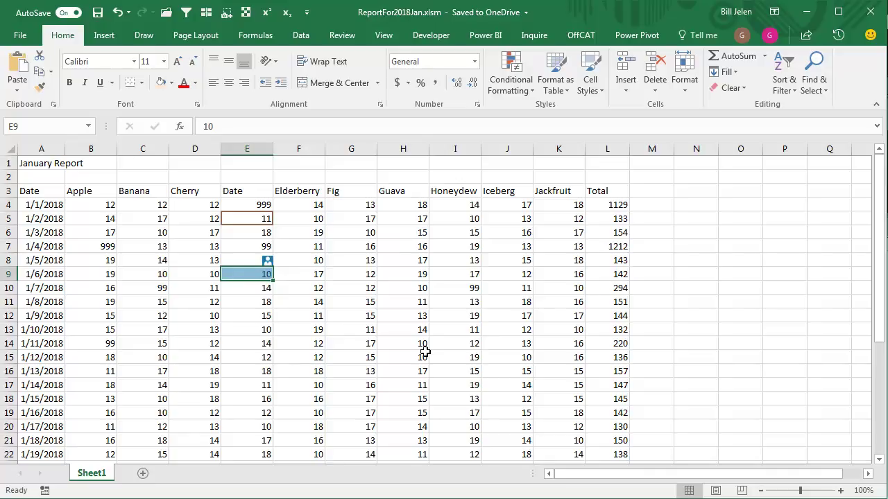
pyautogui.write('8888')
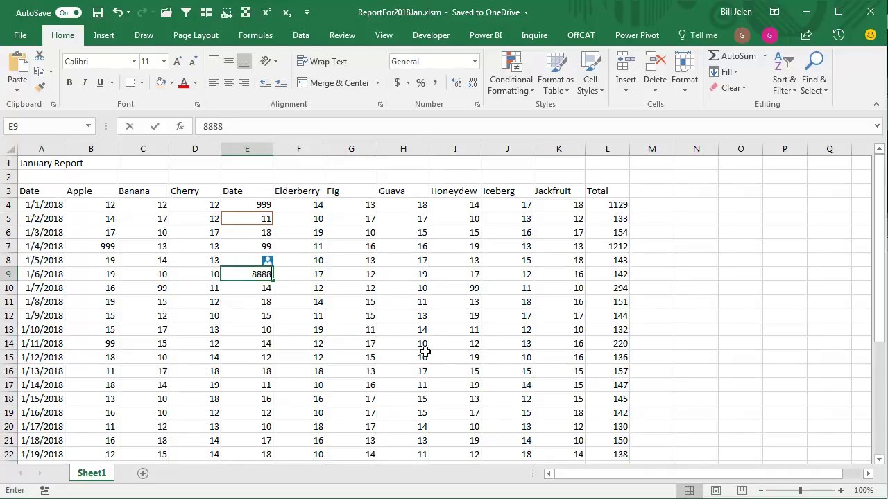
pyautogui.press('BackSpace')
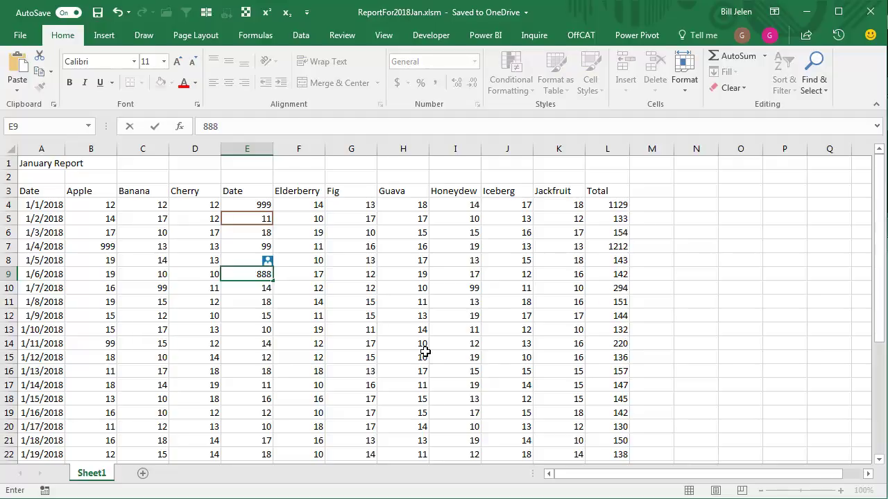
pyautogui.press('Return')
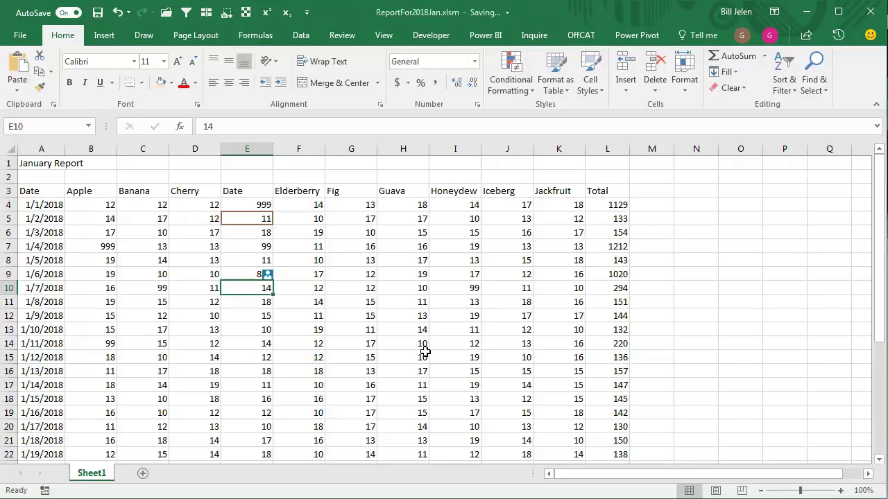
# Check the co-author's change in cell E9, select cell F8, and examine the co-author markers at F9 and E5.
pyautogui.click(247, 275)
pyautogui.hotkey('ctrl', 'z')
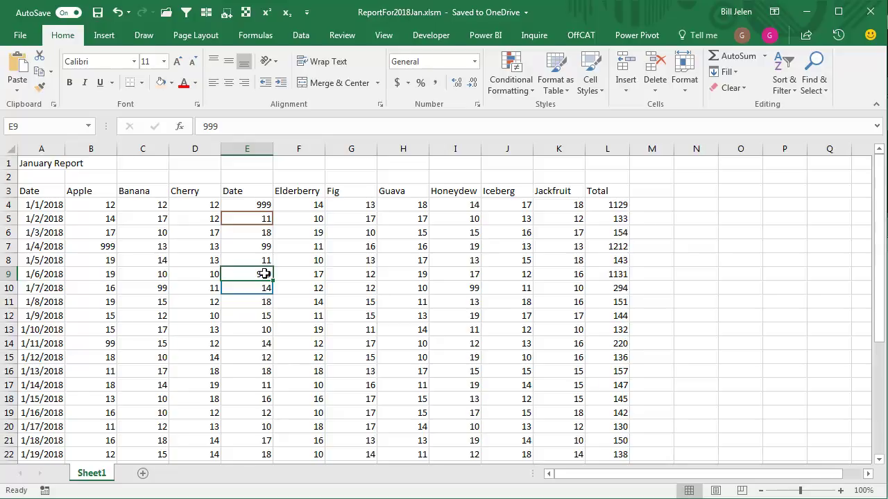
pyautogui.rightClick(265, 276)
pyautogui.press('Escape')
pyautogui.click(306, 261)
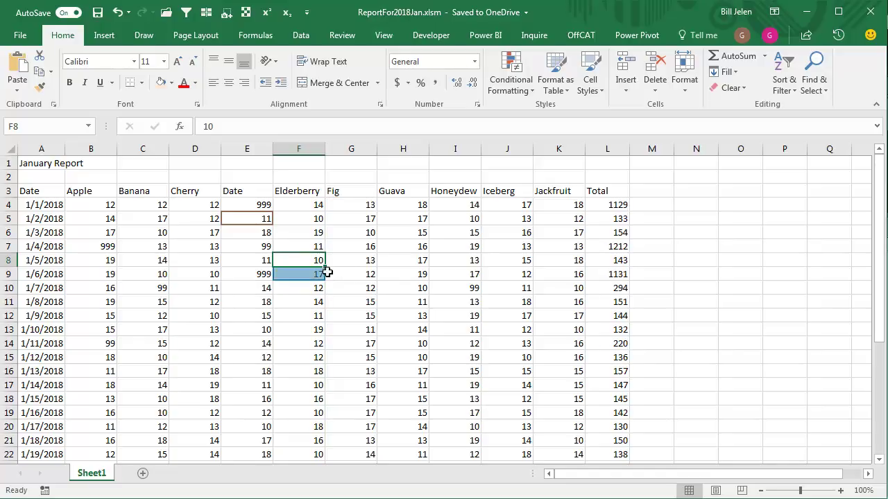
pyautogui.moveTo(308, 273)
pyautogui.moveTo(253, 219)
# Switch to the Excel Online copy of the workbook in Chrome and select cell I4.
pyautogui.click(340, 498)
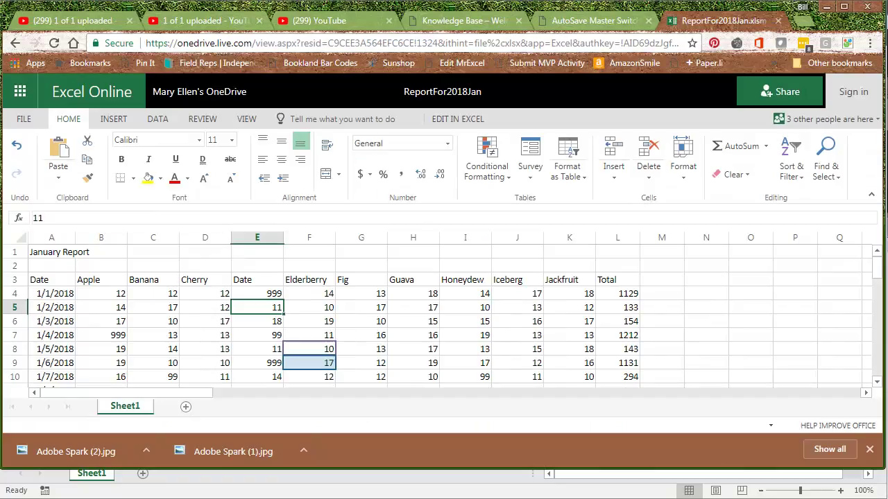
pyautogui.click(481, 295)
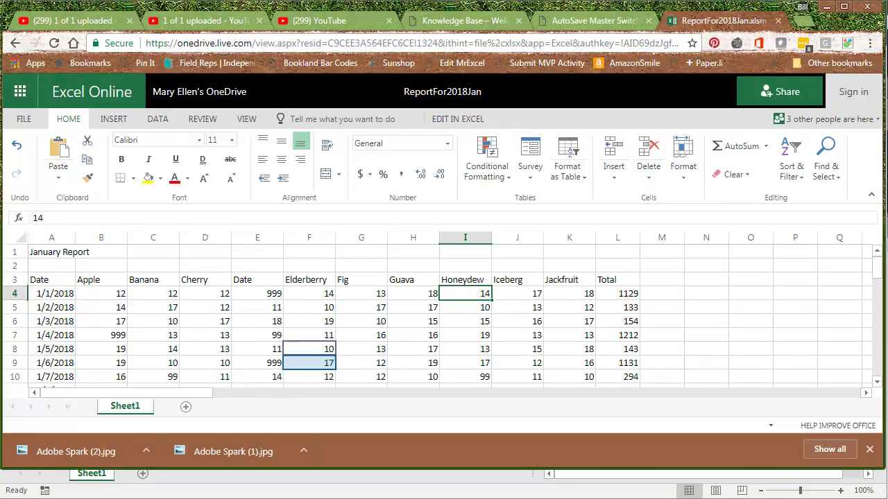
# Check the AutoSave state in Podcast2157.xlsm, return to ReportFor2018Jan.xlsm, and select cell J6.
pyautogui.click(417, 498)
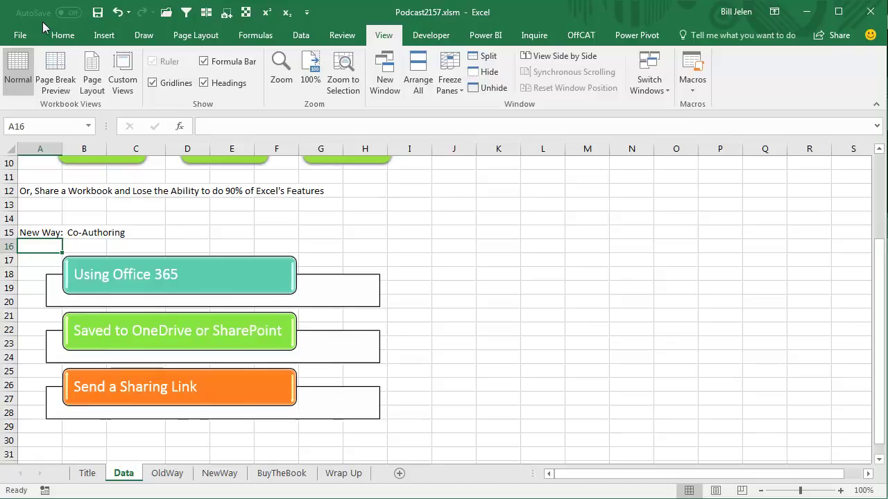
pyautogui.moveTo(29, 22)
pyautogui.click(646, 87)
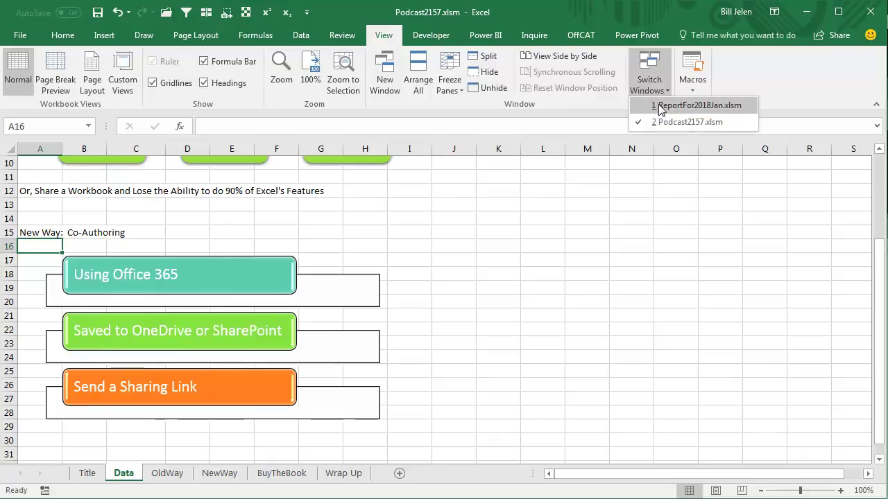
pyautogui.click(658, 106)
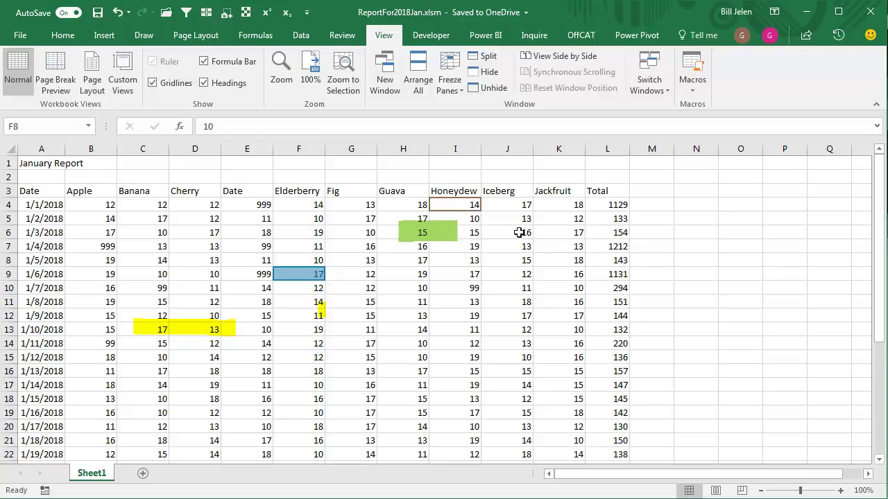
pyautogui.click(526, 233)
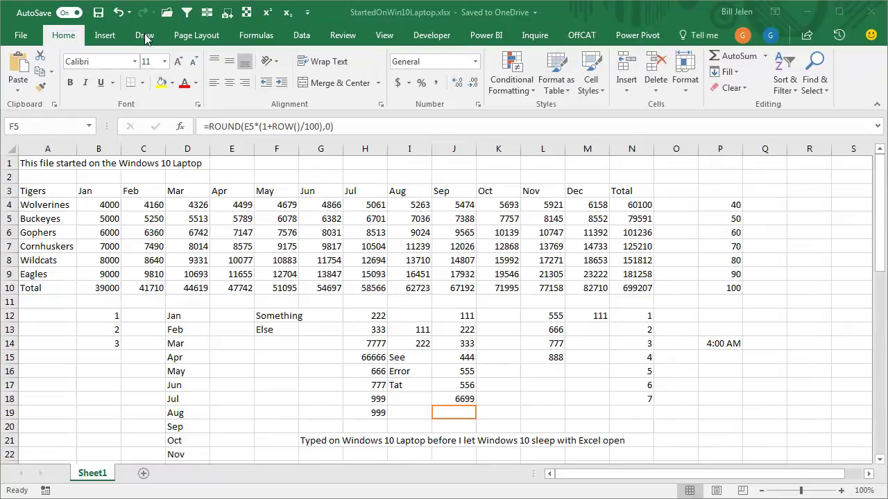
# Compare selection markers in the desktop and online copies of StartedOnWin10Laptop.xlsx, selecting cells D12 and D6 on the desktop.
pyautogui.click(189, 309)
pyautogui.scroll(-8, 192, 312)
pyautogui.scroll(8, 193, 311)
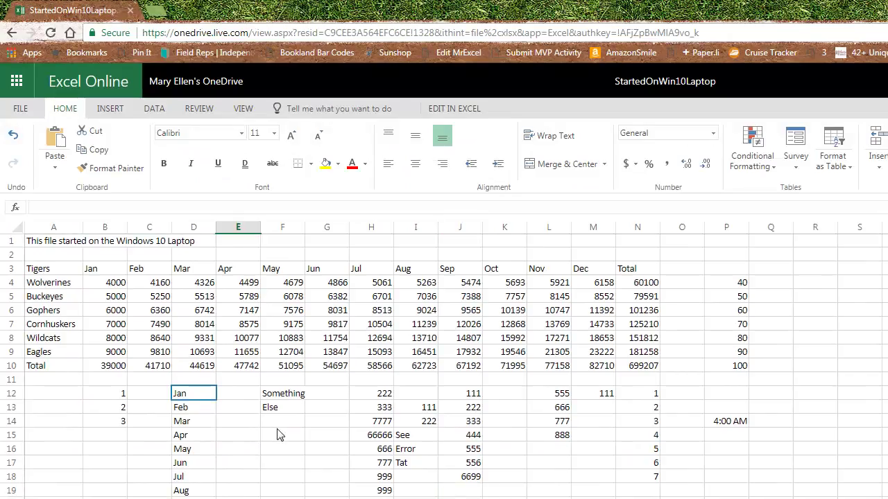
pyautogui.scroll(-10, 277, 427)
pyautogui.scroll(10, 277, 426)
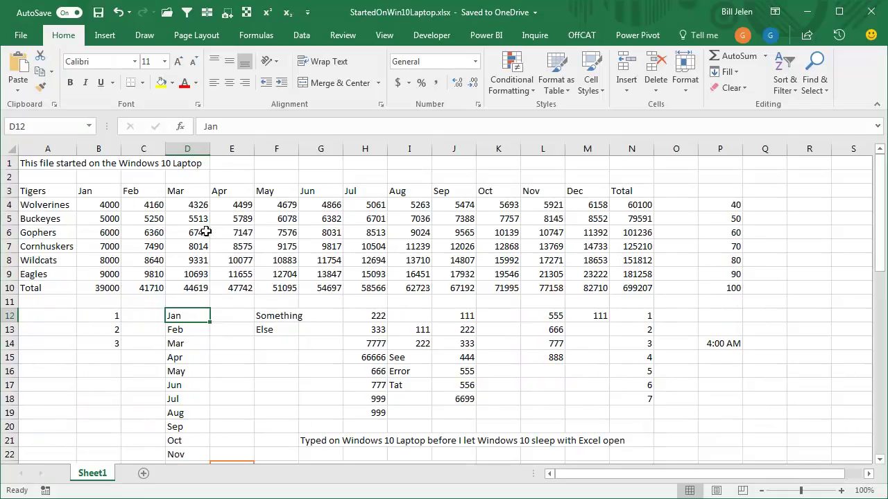
pyautogui.click(202, 233)
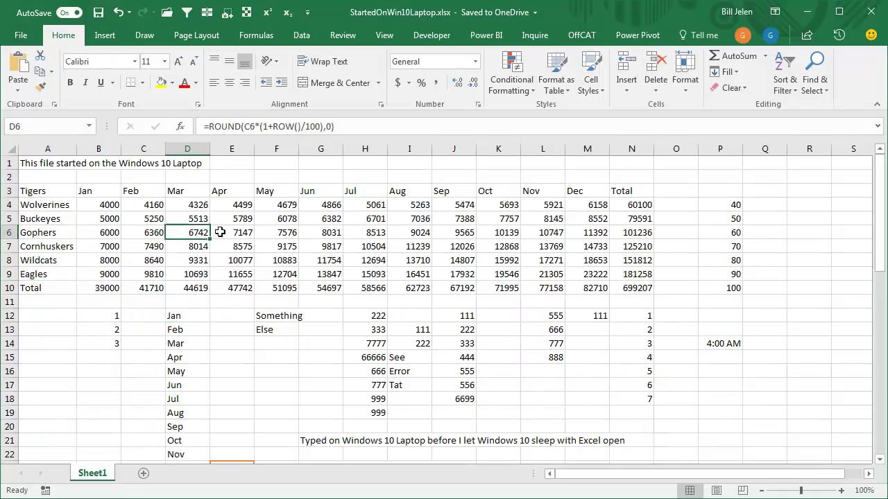
# Draw a freehand pink ink stroke across the May and June figures, from about cell E4 to H11, and stop inking.
pyautogui.click(145, 36)
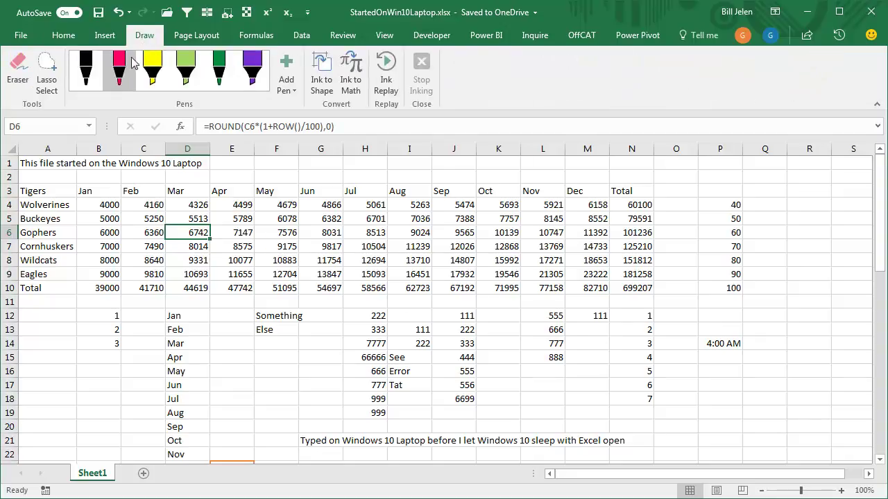
pyautogui.click(128, 68)
pyautogui.moveTo(226, 206)
pyautogui.mouseDown()
pyautogui.moveTo(311, 223)
pyautogui.moveTo(345, 305)
pyautogui.mouseUp()
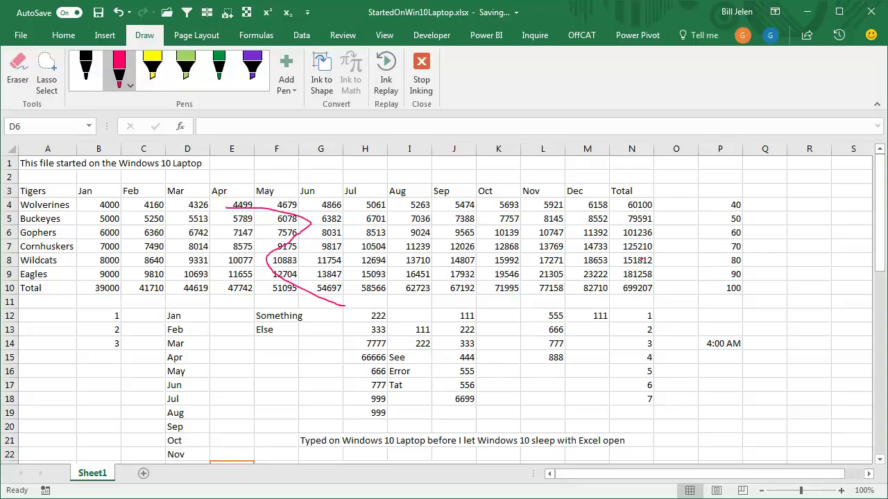
pyautogui.click(421, 72)
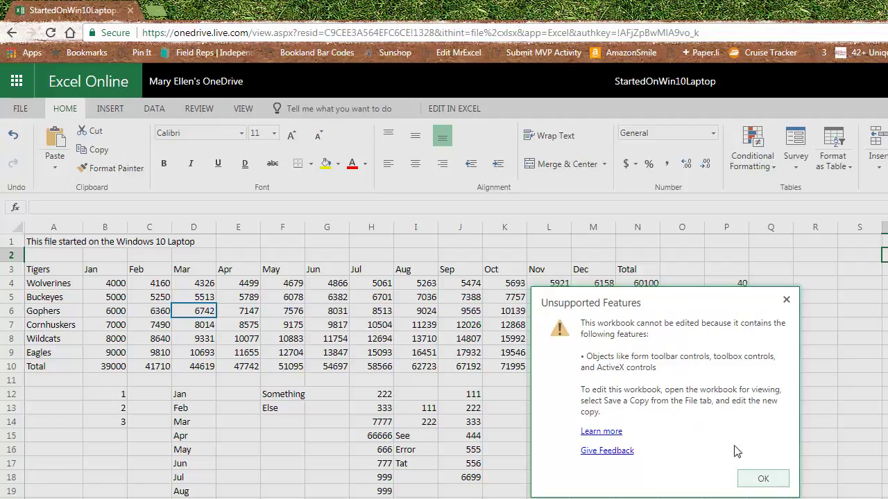
# In the Excel Online copy, try to edit cell H5, dismiss the Unsupported Features messages, and open the file commands.
pyautogui.click(762, 478)
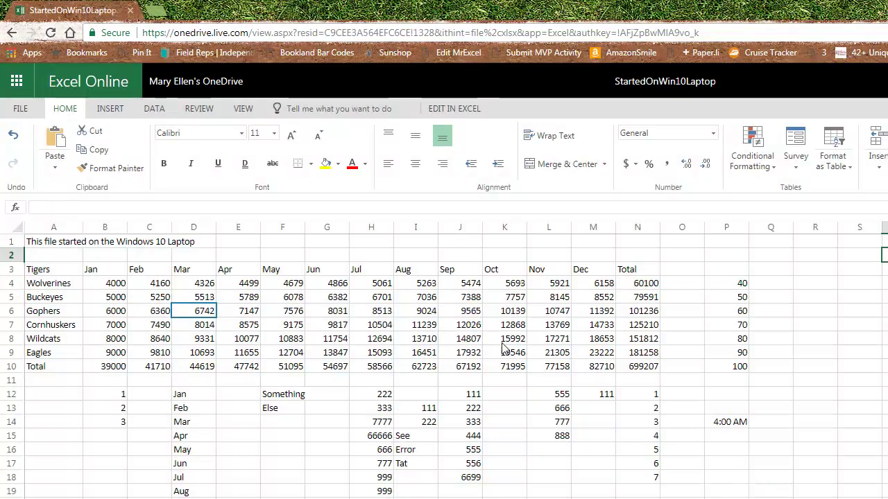
pyautogui.click(378, 298)
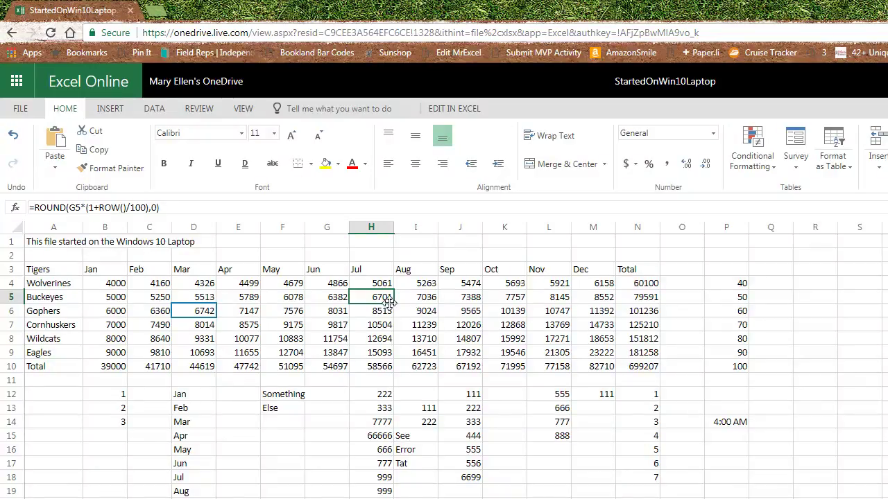
pyautogui.click(389, 301)
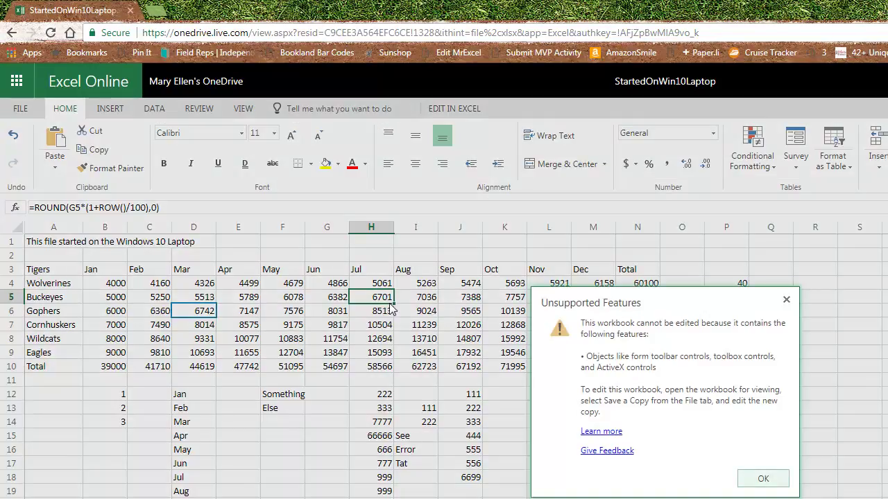
pyautogui.click(757, 478)
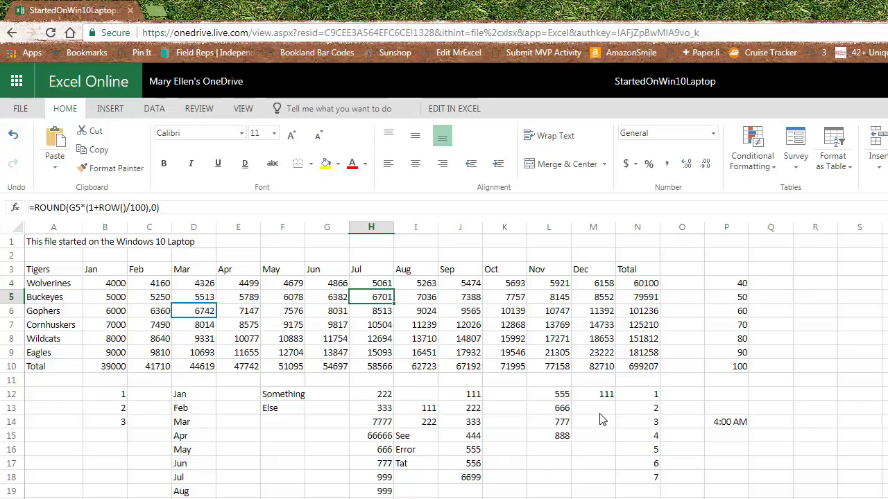
pyautogui.click(17, 109)
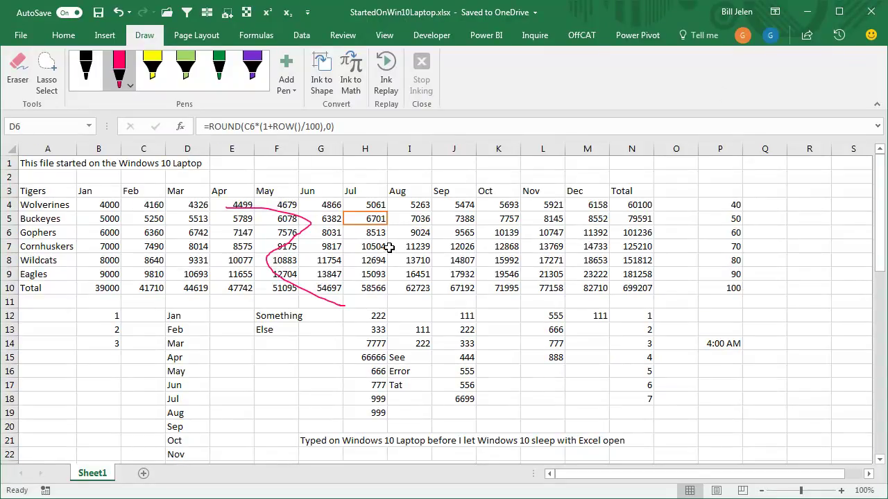
# In the desktop copy of StartedOnWin10Laptop.xlsx, select cell I7 and delete the pink ink stroke over the monthly figures.
pyautogui.click(390, 247)
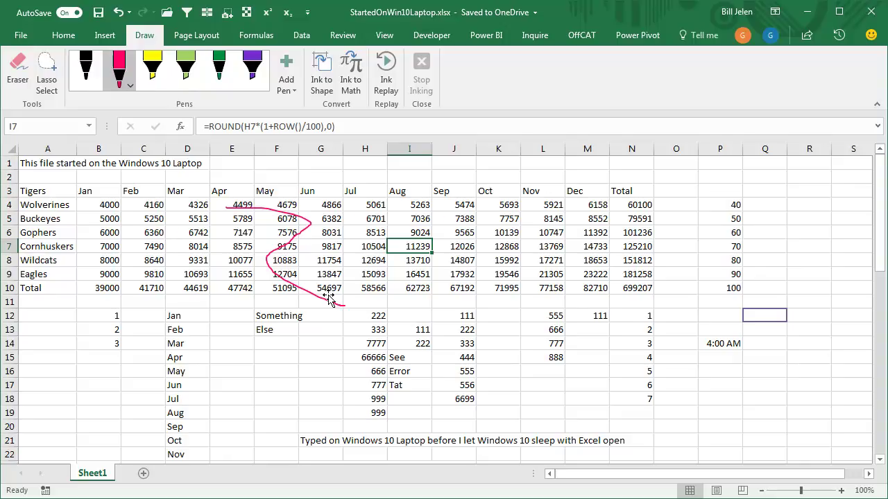
pyautogui.click(294, 236)
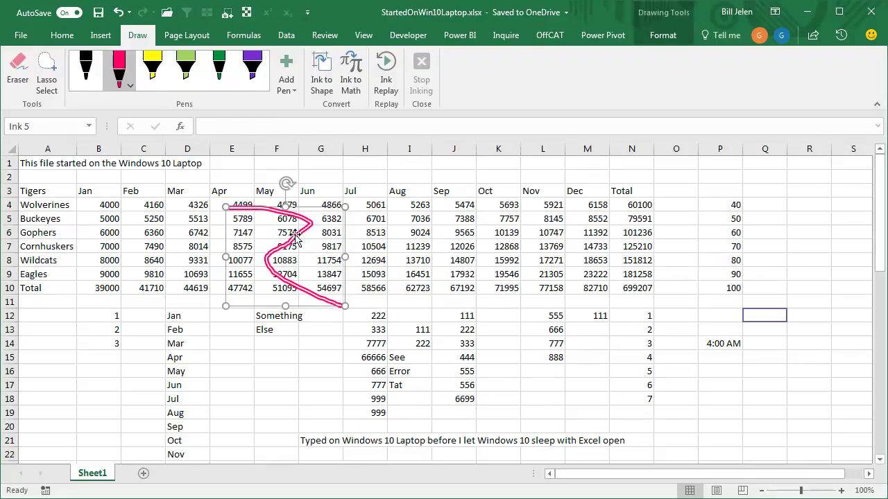
pyautogui.press('Delete')
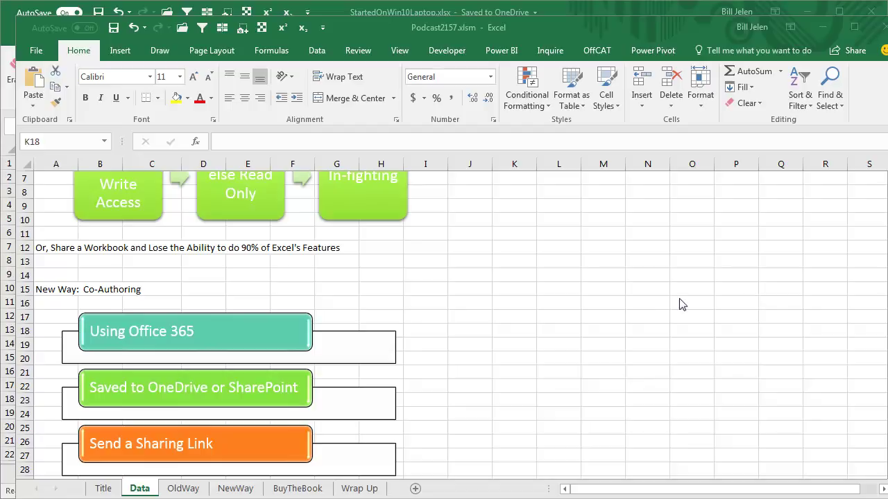
# Review the old and new sharing diagrams on the Data sheet of Podcast2157.xlsm, select cell J13, and bring up the drawing pens.
pyautogui.scroll(1, 447, 291)
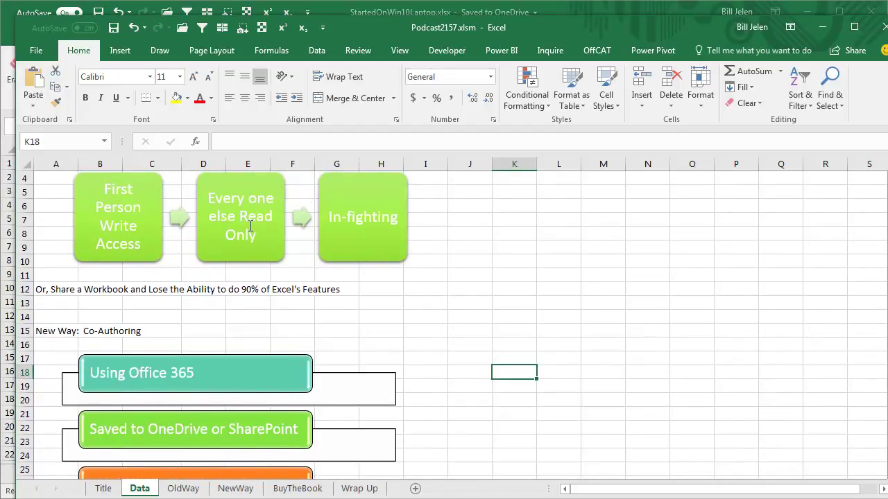
pyautogui.click(464, 304)
pyautogui.scroll(-2, 567, 310)
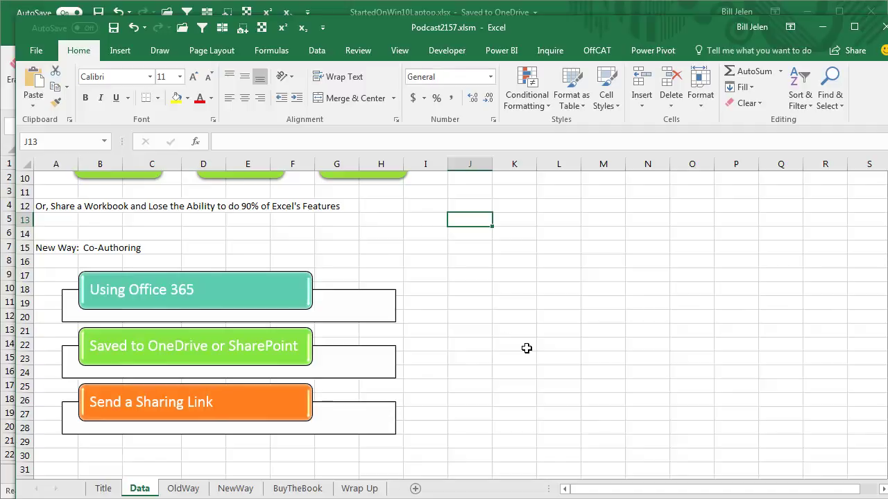
pyautogui.click(159, 50)
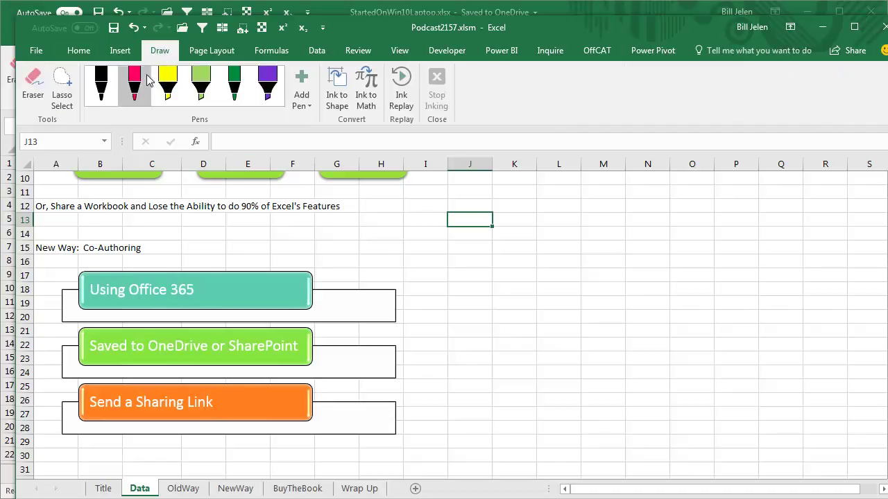